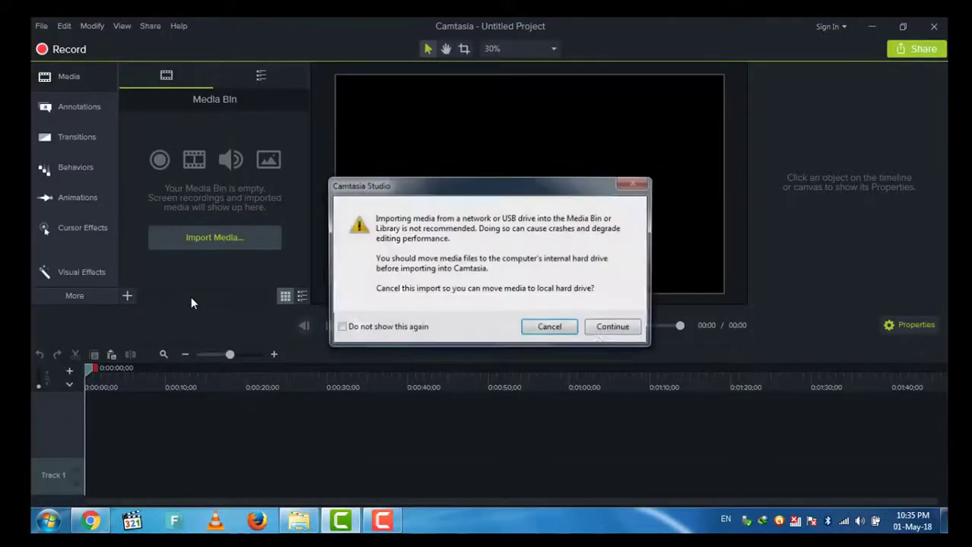
# Continue the media import and place the Subscribe.MP4 clip at the start of Track 2
pyautogui.click(598, 332)
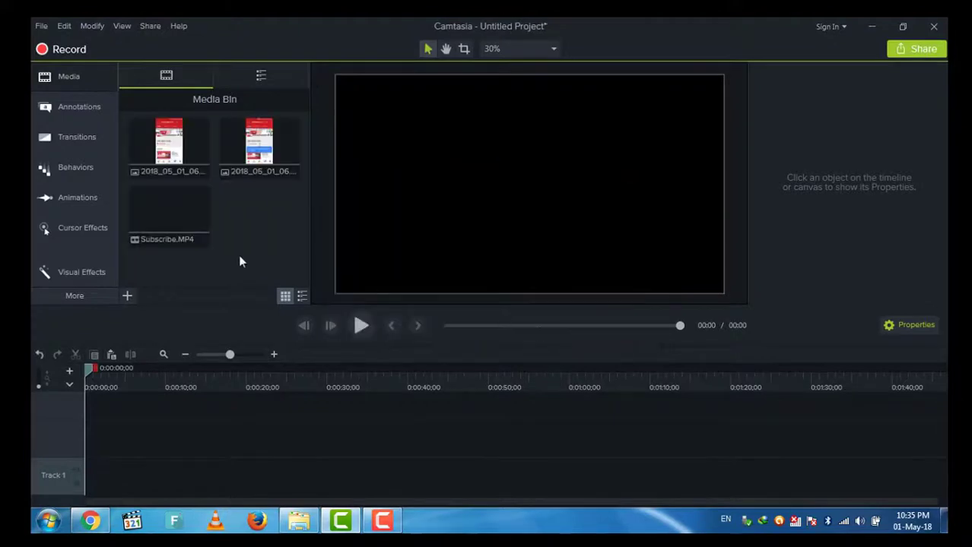
pyautogui.click(163, 215)
pyautogui.moveTo(163, 215); pyautogui.dragTo(123, 435)
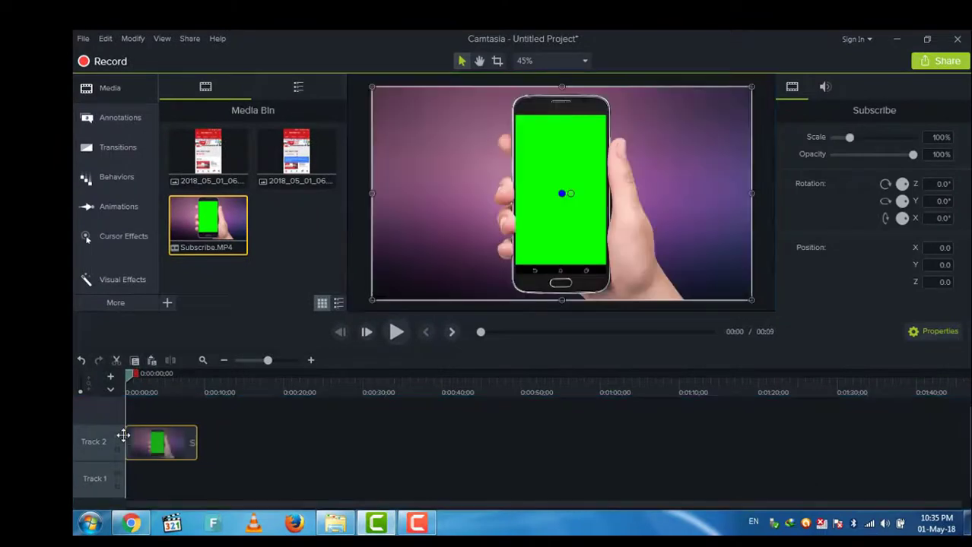
# Place the two phone screenshots one after the other on Track 1, beneath the Subscribe clip
pyautogui.click(204, 148)
pyautogui.moveTo(203, 148); pyautogui.dragTo(160, 471)
pyautogui.moveTo(302, 161); pyautogui.dragTo(278, 221)
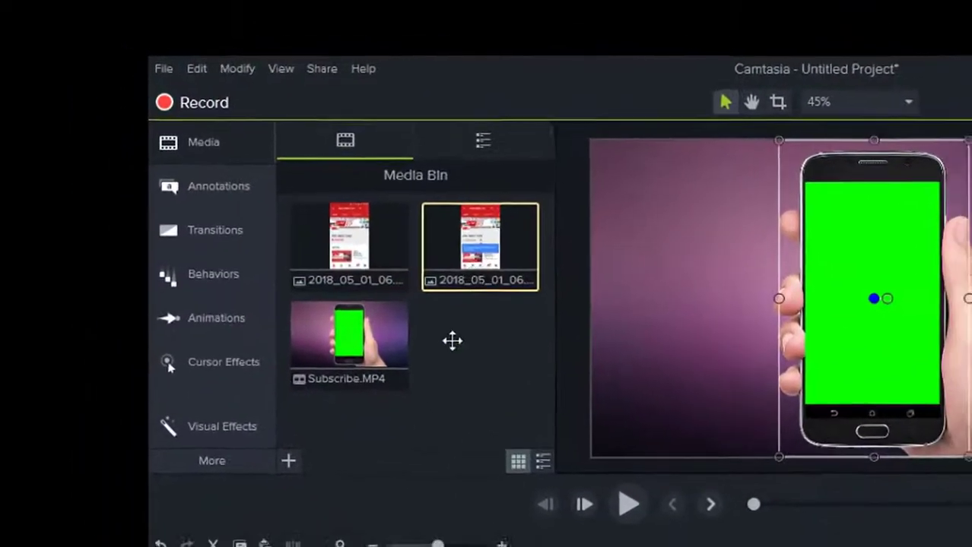
pyautogui.moveTo(452, 340); pyautogui.dragTo(199, 467)
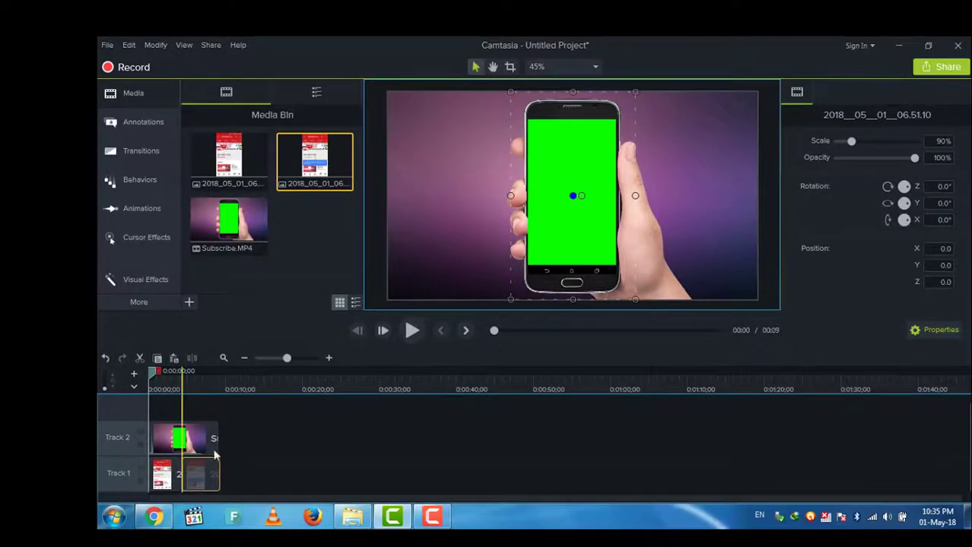
# Check where the clips end and trim the second screenshot on Track 1 to finish together with the Subscribe clip
pyautogui.moveTo(152, 370); pyautogui.dragTo(222, 378)
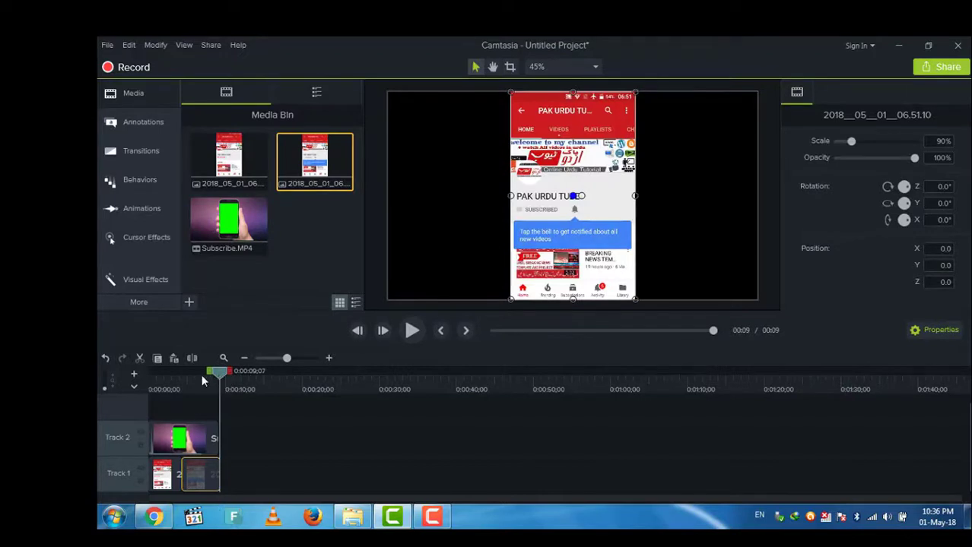
pyautogui.moveTo(218, 377); pyautogui.dragTo(156, 373)
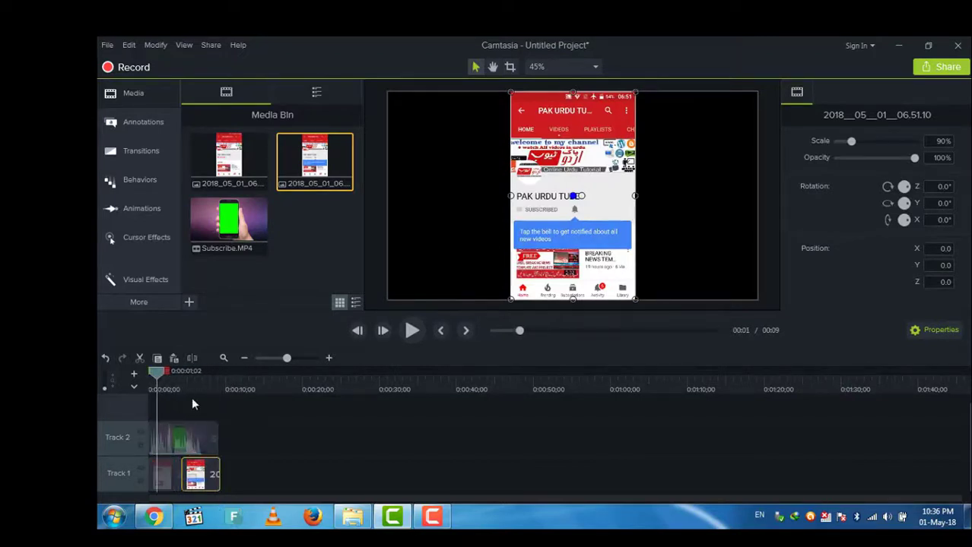
pyautogui.moveTo(218, 469); pyautogui.dragTo(217, 469)
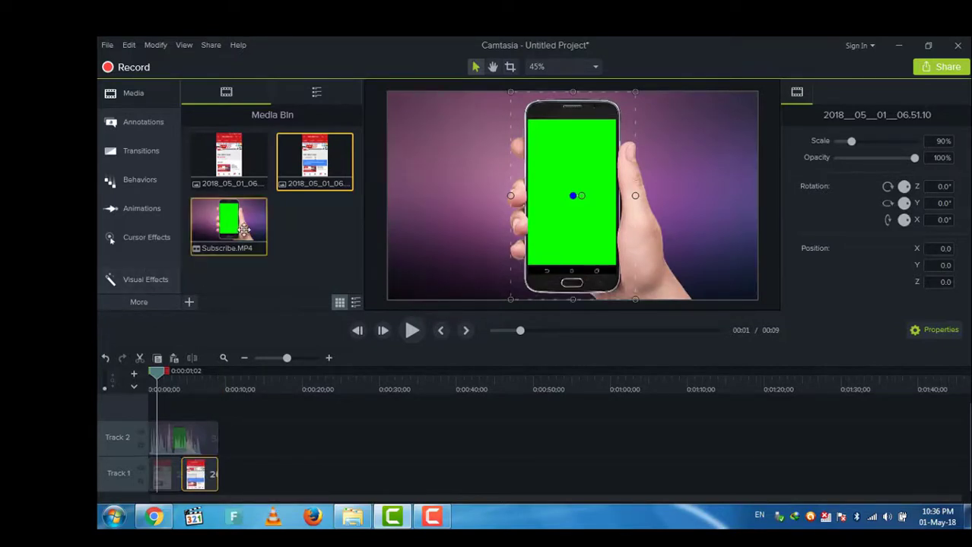
# Apply the Remove a Color visual effect to the Subscribe clip on Track 2 to key out the phone's green screen
pyautogui.click(162, 439)
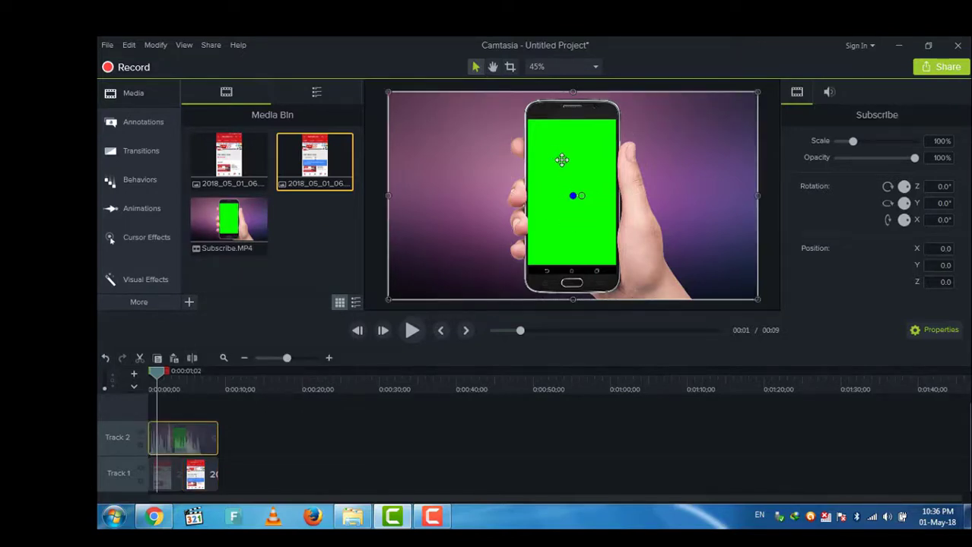
pyautogui.moveTo(529, 119); pyautogui.dragTo(624, 277)
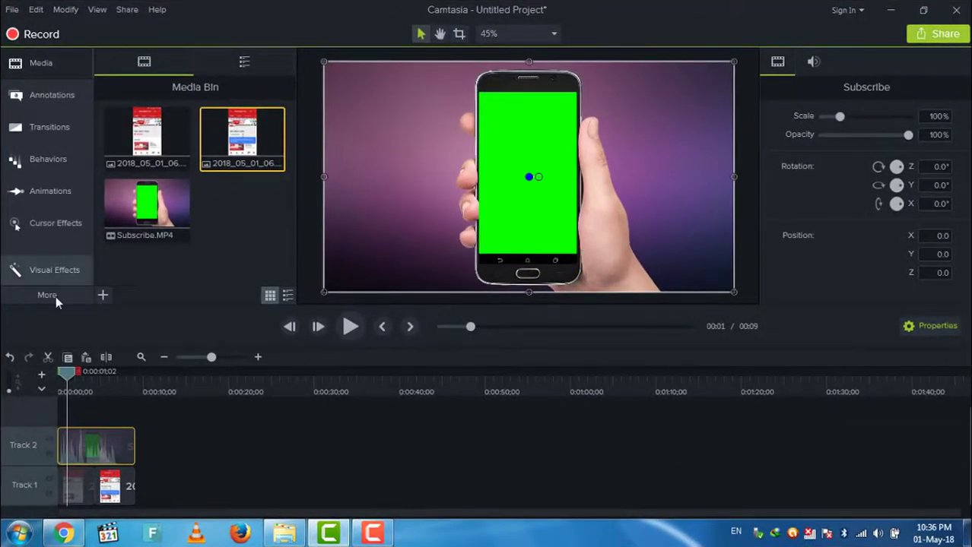
pyautogui.click(67, 269)
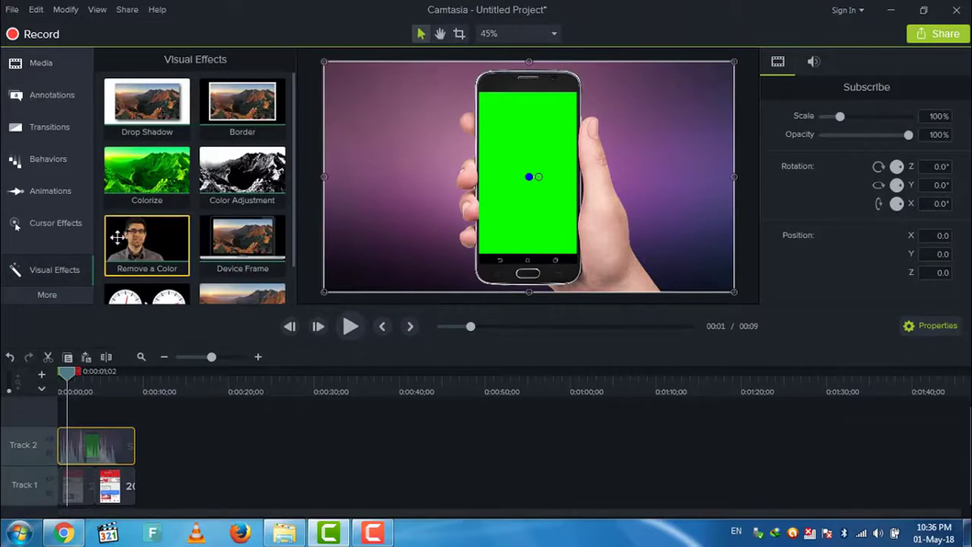
pyautogui.click(144, 237)
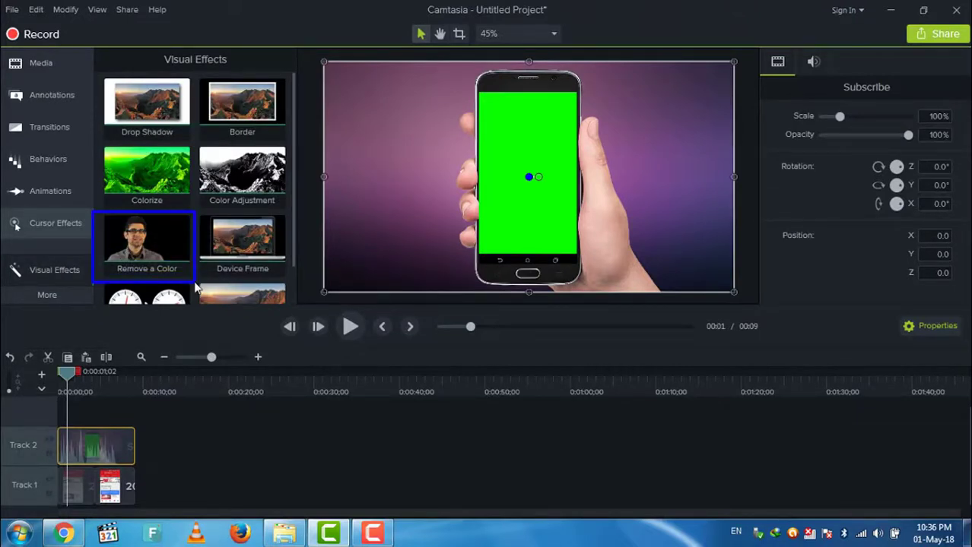
pyautogui.moveTo(160, 232); pyautogui.dragTo(97, 438)
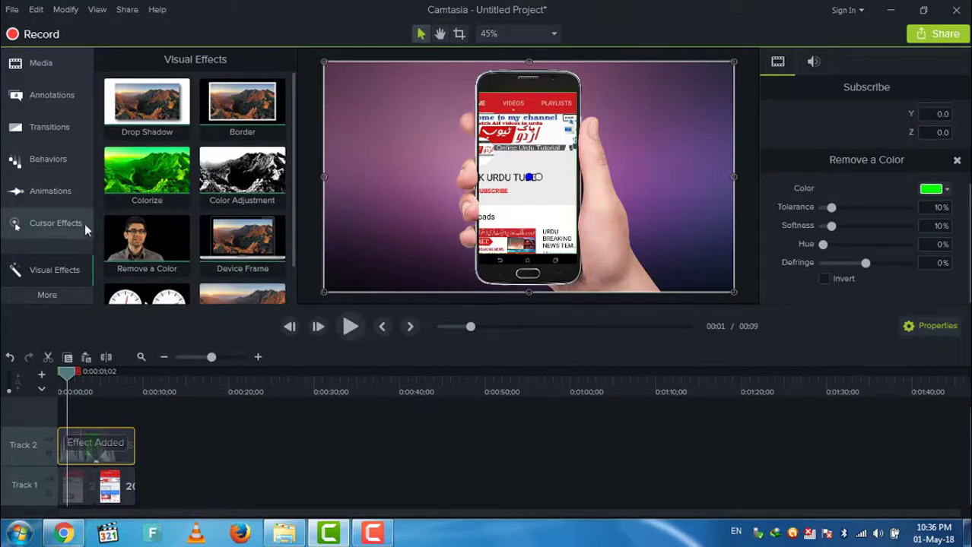
pyautogui.moveTo(450, 75); pyautogui.dragTo(599, 281)
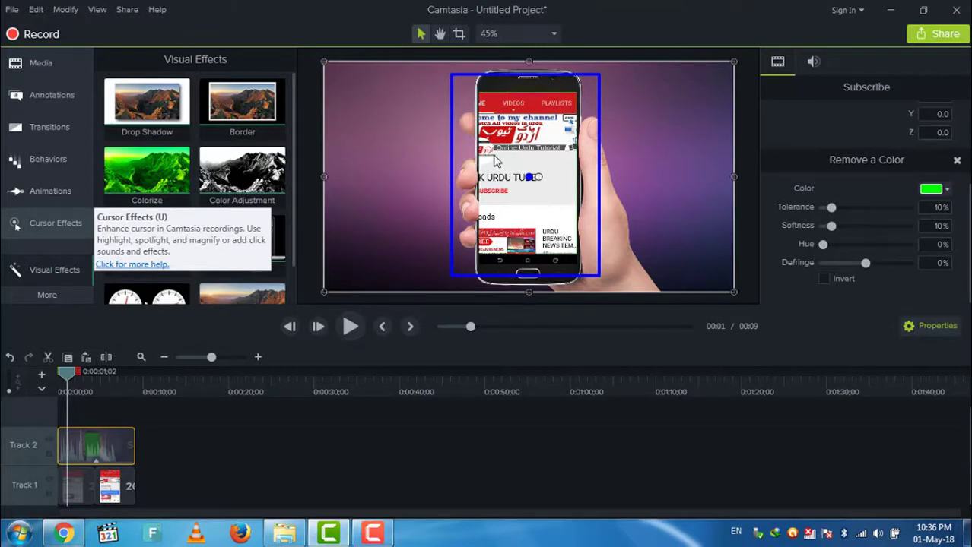
pyautogui.press('Escape')
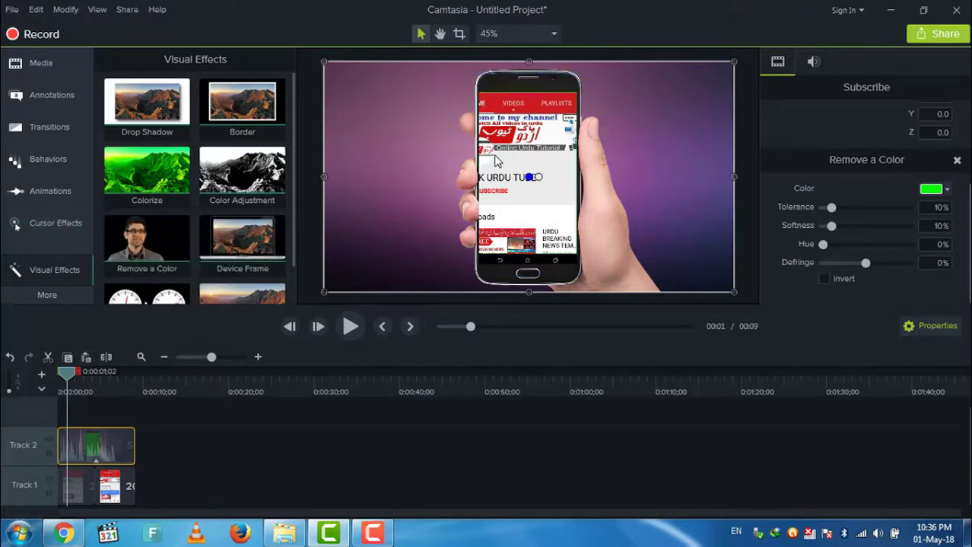
# Resize and shift the first screenshot to fit the phone's display, at about 84.7% scale and position X 30, Y 21
pyautogui.click(74, 483)
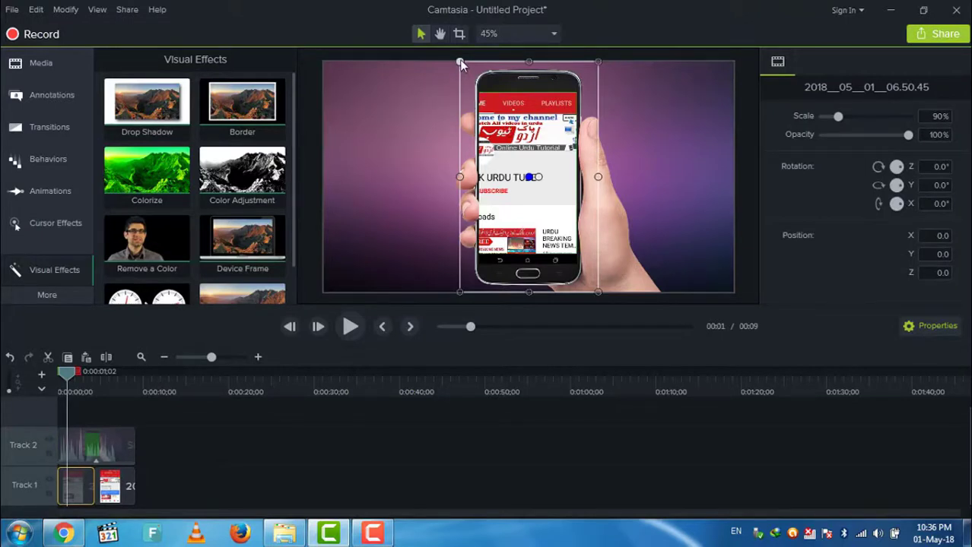
pyautogui.moveTo(460, 61); pyautogui.dragTo(478, 77)
pyautogui.moveTo(538, 293); pyautogui.dragTo(537, 278)
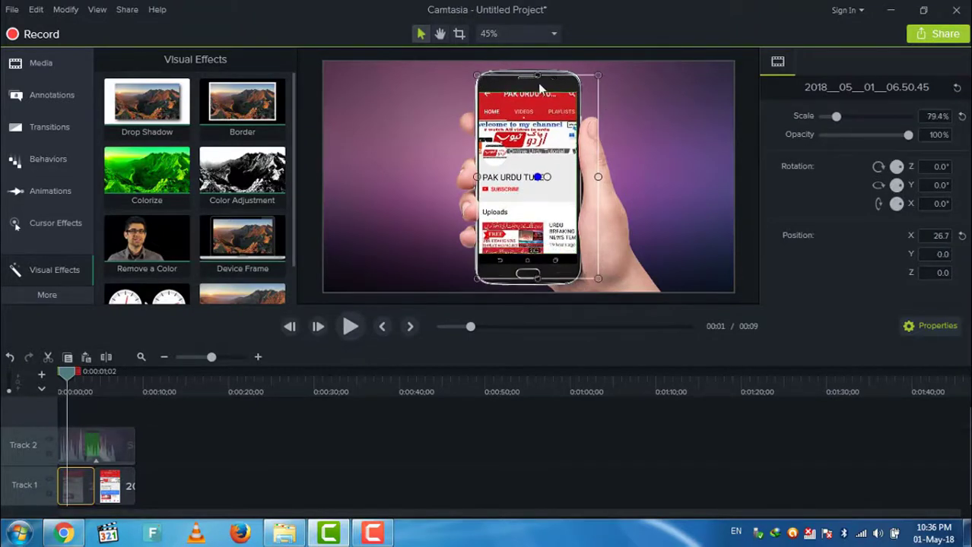
pyautogui.moveTo(538, 76); pyautogui.dragTo(537, 61)
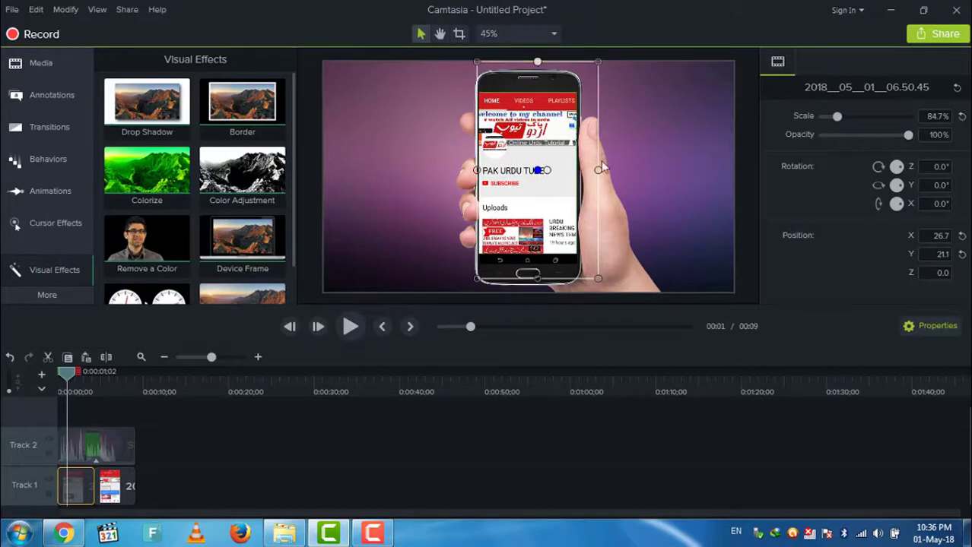
pyautogui.moveTo(597, 170); pyautogui.dragTo(600, 170)
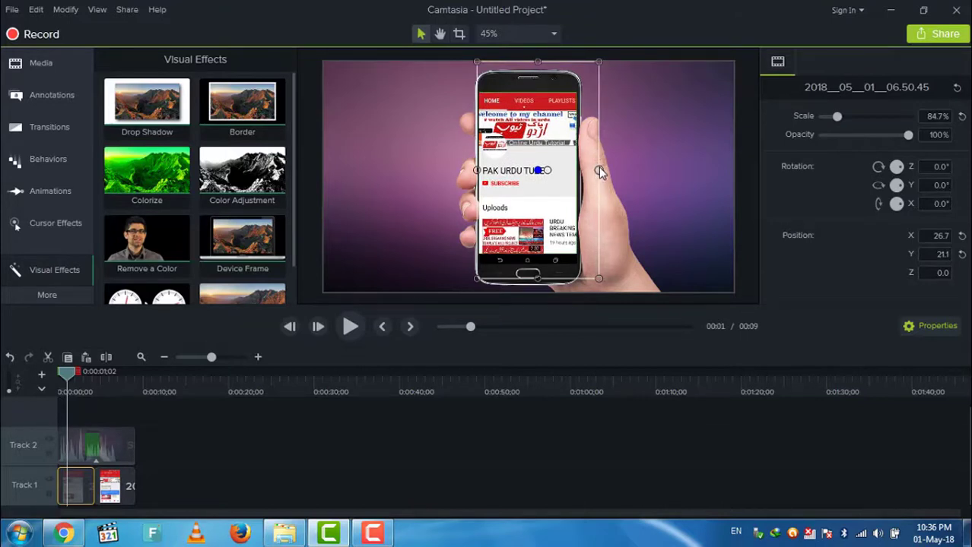
# Go to about 0:00:05;15 and fit the second screenshot to the phone's display, at about 99.3% scale and position X 71
pyautogui.moveTo(67, 370); pyautogui.dragTo(116, 374)
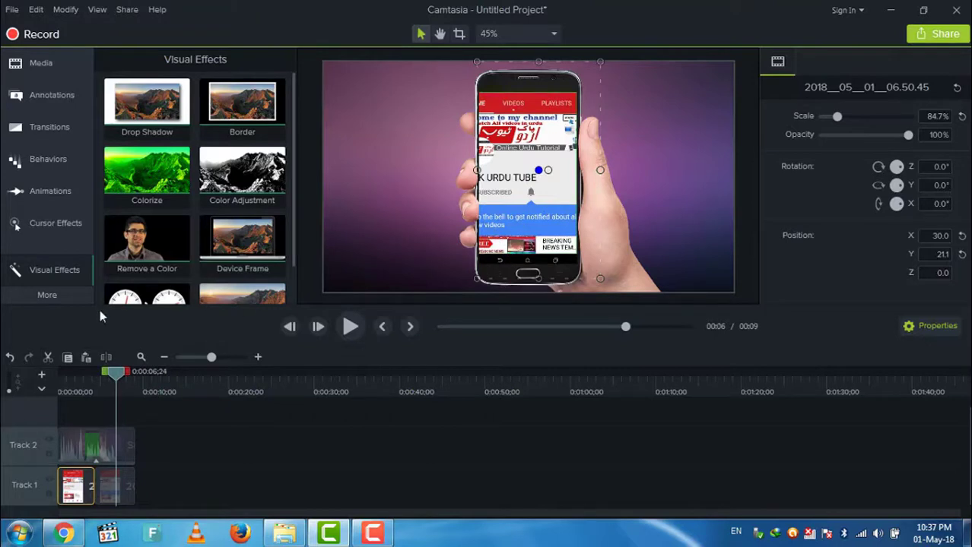
pyautogui.moveTo(114, 376); pyautogui.dragTo(104, 374)
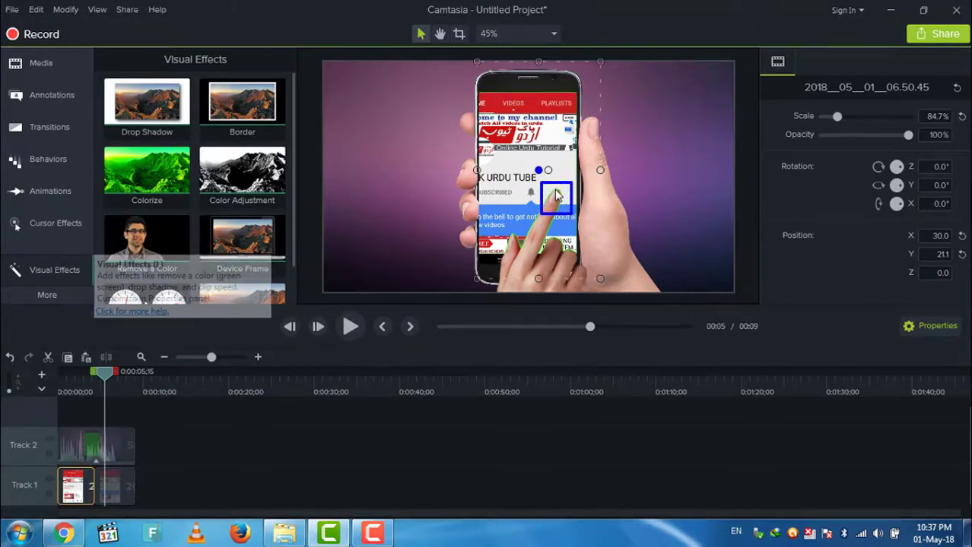
pyautogui.click(120, 486)
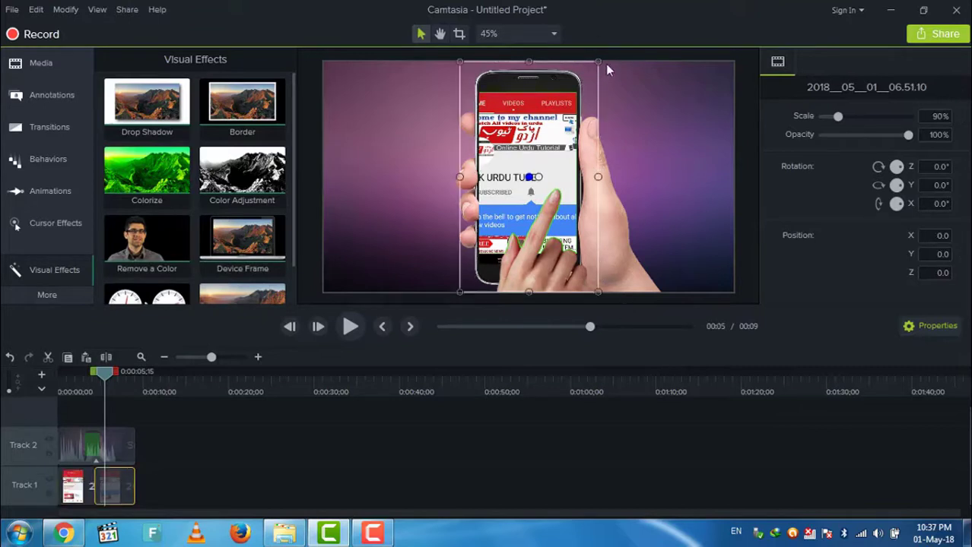
pyautogui.moveTo(597, 62); pyautogui.dragTo(619, 61)
pyautogui.moveTo(460, 177); pyautogui.dragTo(475, 177)
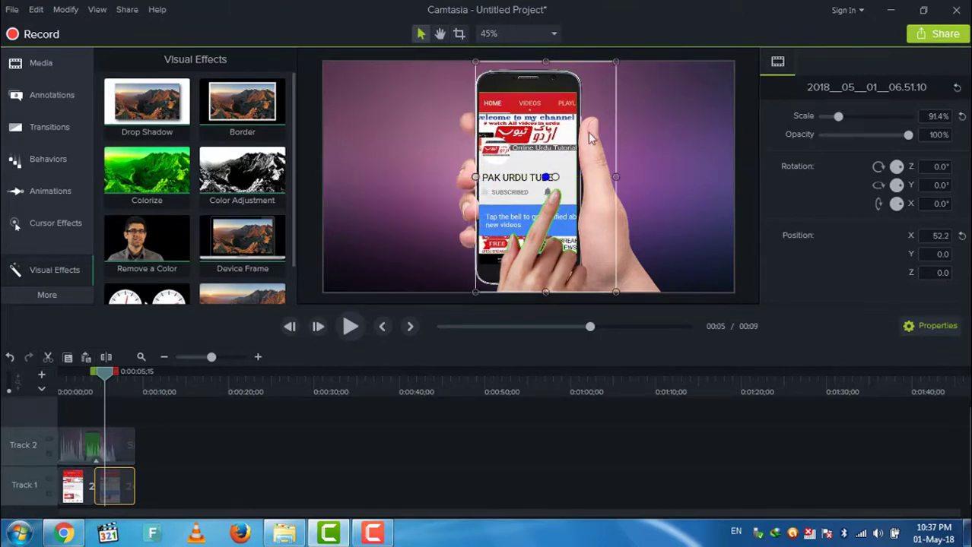
pyautogui.moveTo(620, 177); pyautogui.dragTo(624, 177)
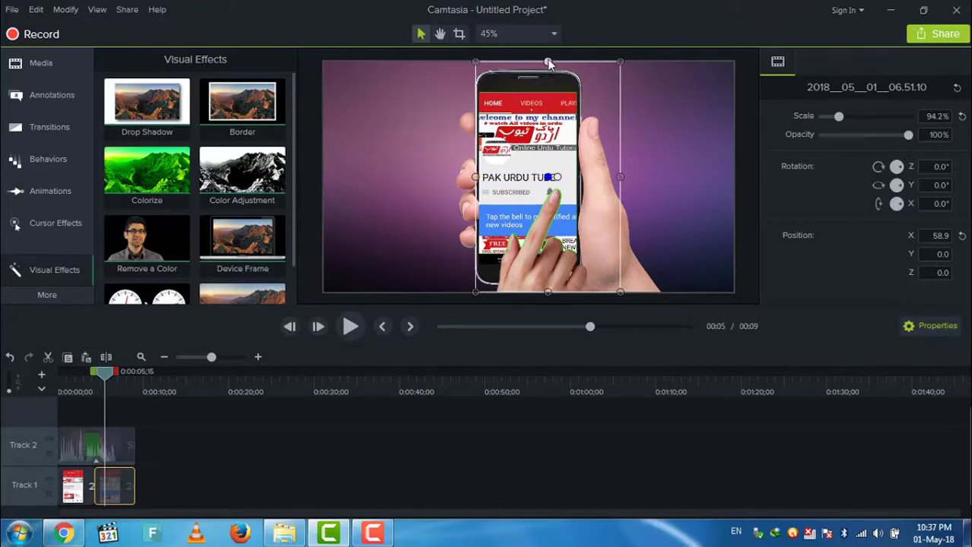
pyautogui.moveTo(548, 61); pyautogui.dragTo(548, 62)
pyautogui.moveTo(547, 296)
pyautogui.mouseDown()
pyautogui.moveTo(547, 281)
pyautogui.moveTo(550, 297)
pyautogui.mouseUp()
pyautogui.moveTo(620, 177); pyautogui.dragTo(627, 178)
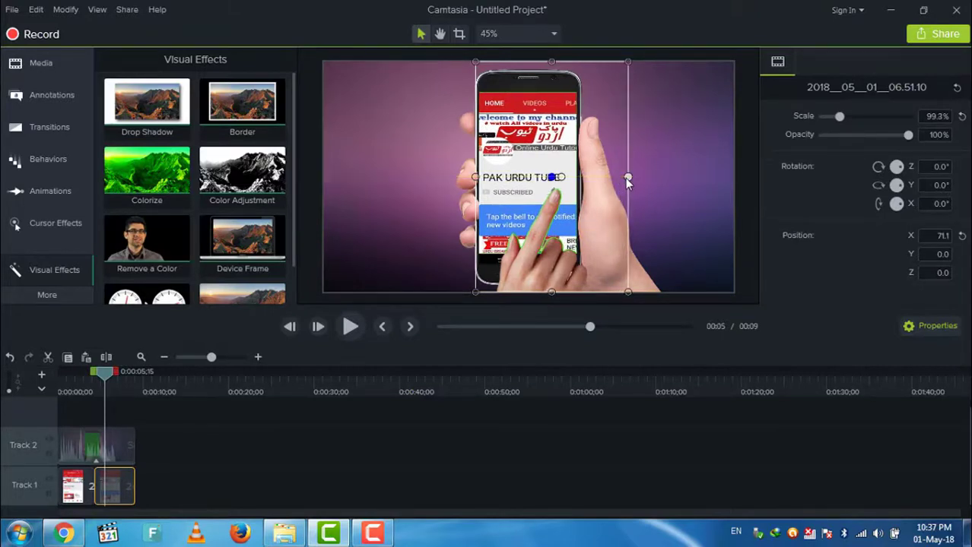
# Play back the composition from the start and pause at 0:00:05;10 to examine the edges of the tapping hand
pyautogui.moveTo(101, 374); pyautogui.dragTo(53, 374)
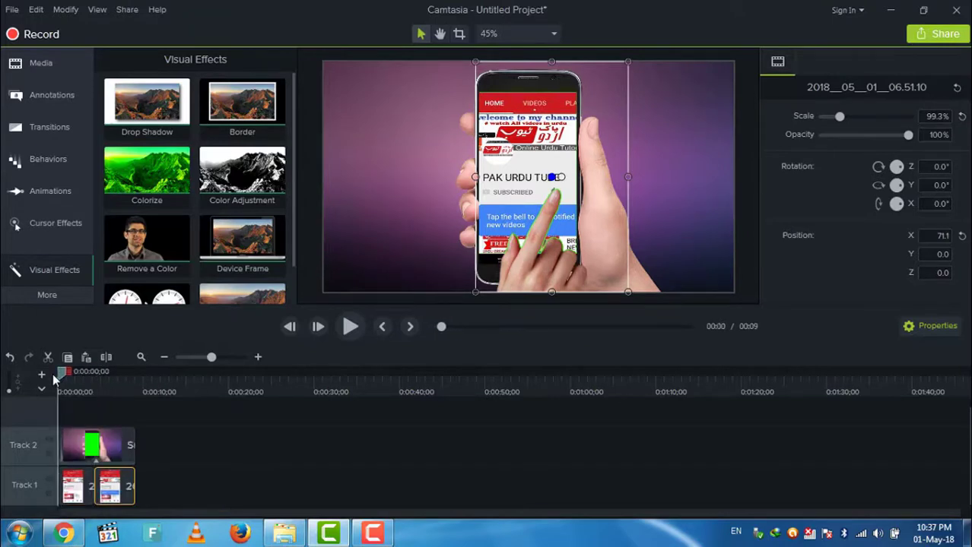
pyautogui.click(347, 330)
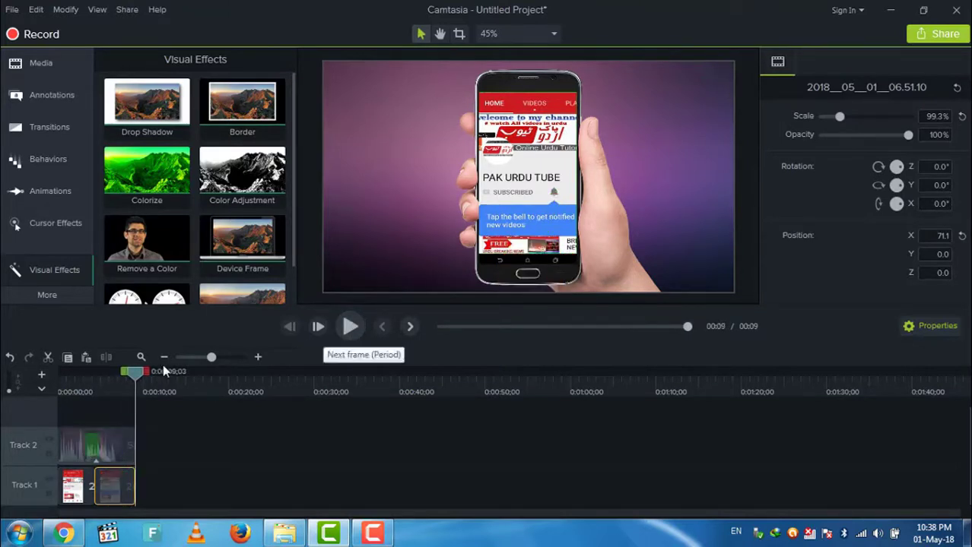
pyautogui.moveTo(135, 371); pyautogui.dragTo(58, 373)
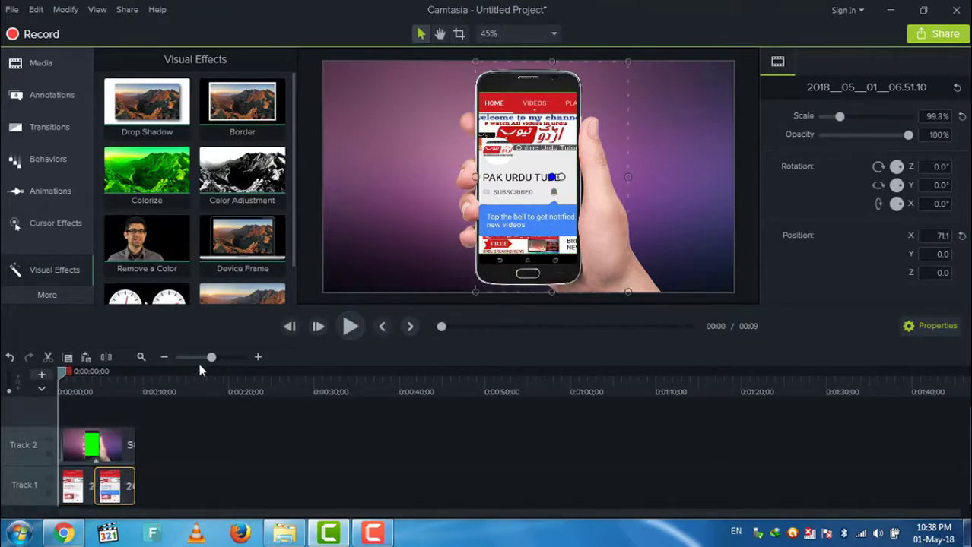
pyautogui.click(350, 327)
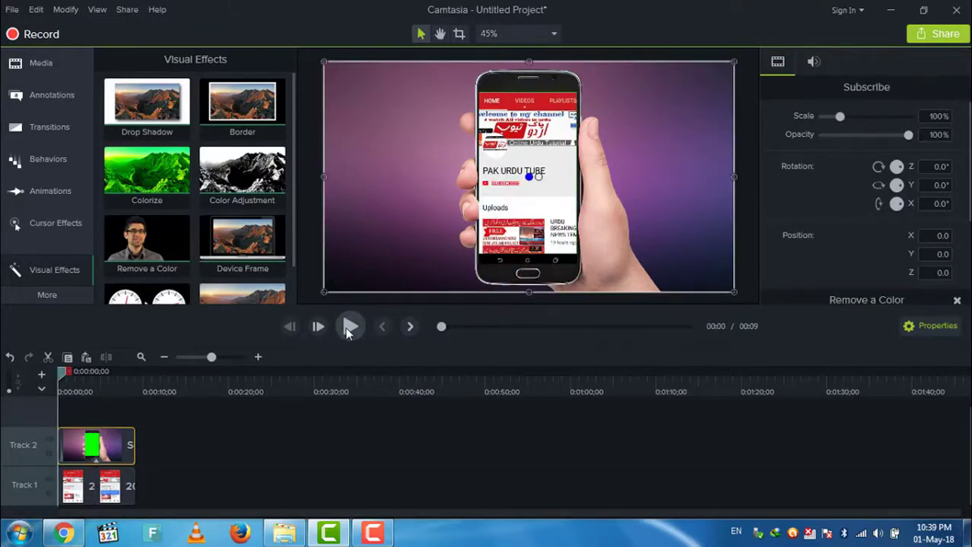
pyautogui.click(349, 327)
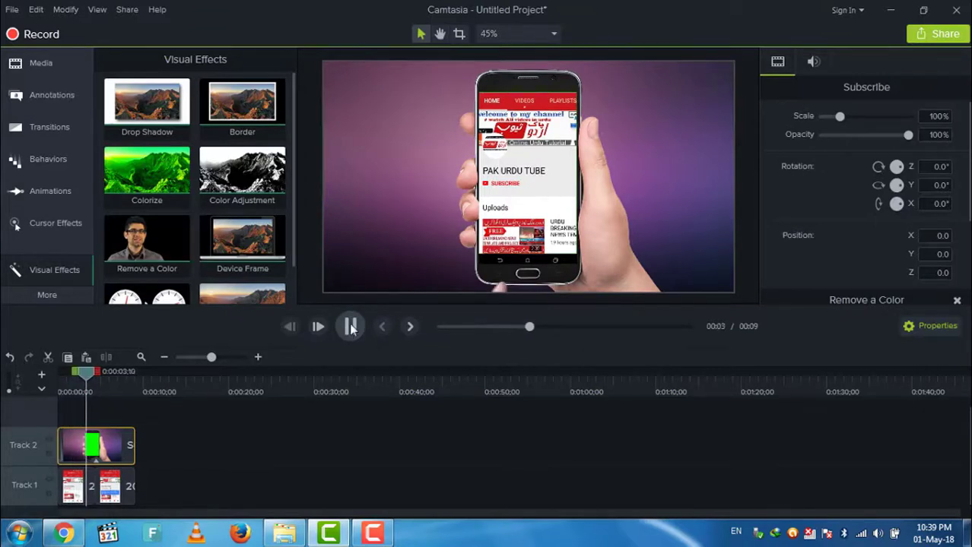
pyautogui.click(350, 327)
pyautogui.click(350, 326)
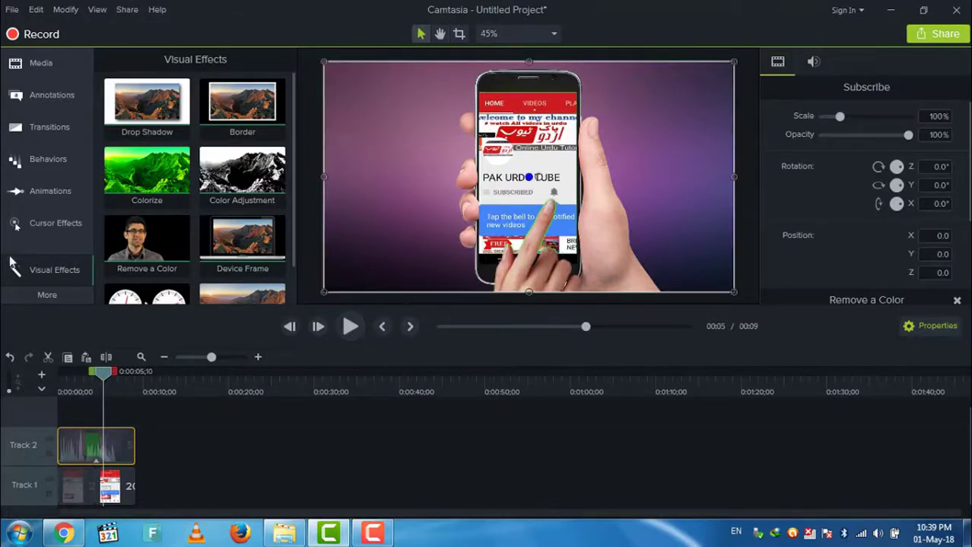
pyautogui.moveTo(502, 190); pyautogui.dragTo(579, 274)
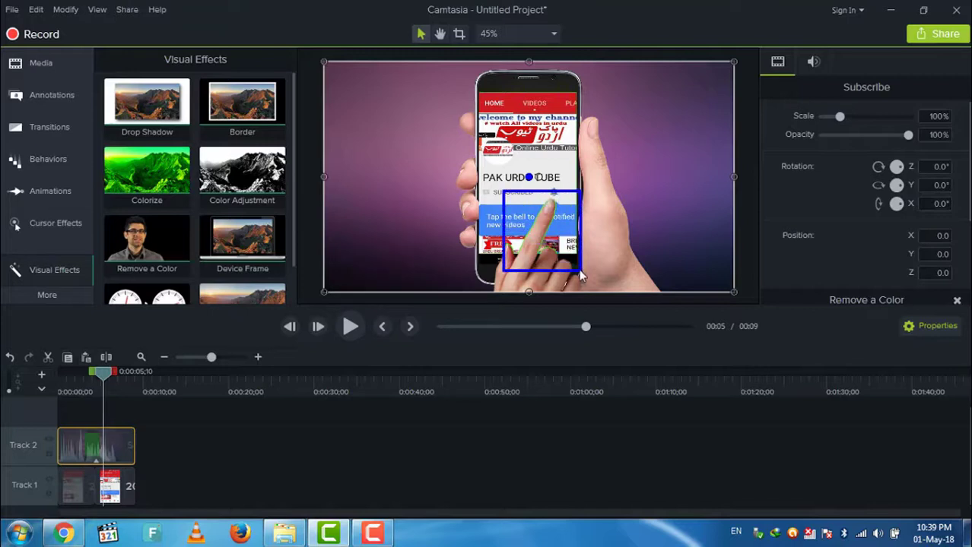
pyautogui.moveTo(556, 209)
pyautogui.mouseDown()
pyautogui.moveTo(550, 233)
pyautogui.moveTo(517, 268)
pyautogui.mouseUp()
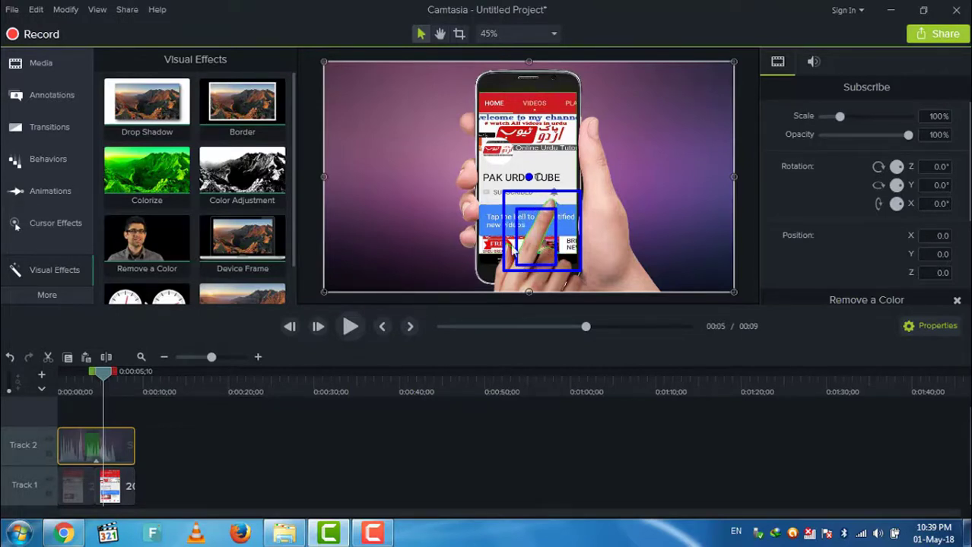
pyautogui.press('Escape')
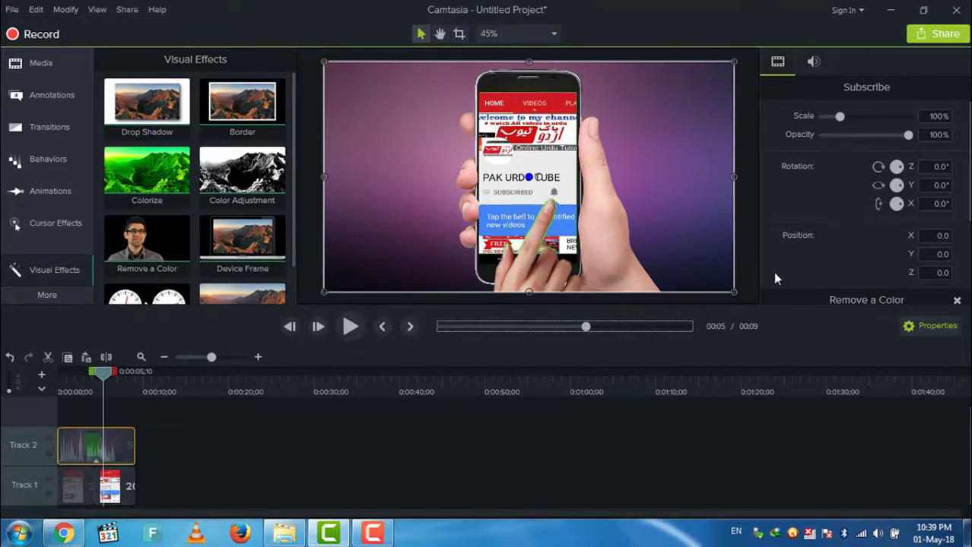
# Raise the Remove a Color tolerance of the Subscribe clip on Track 2 to 45%
pyautogui.click(83, 450)
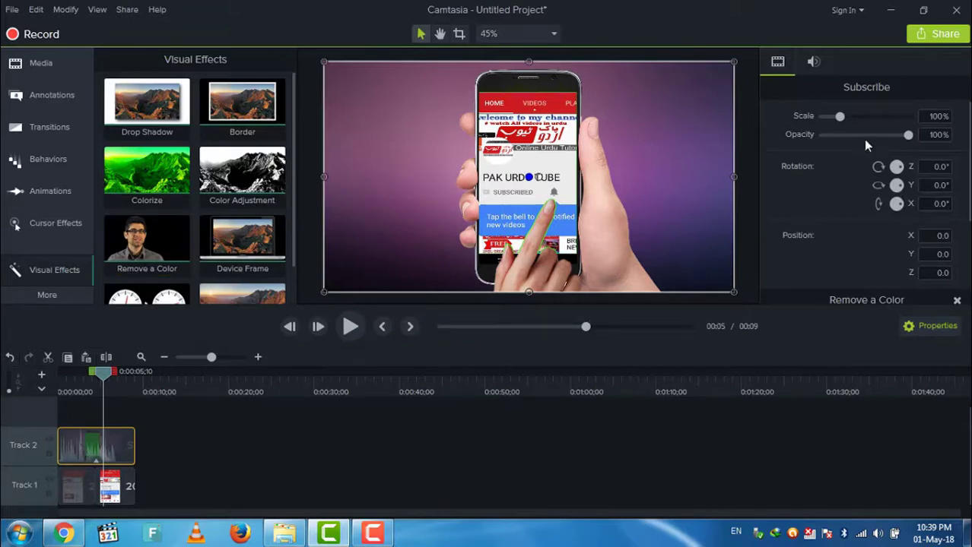
pyautogui.moveTo(844, 118); pyautogui.dragTo(838, 121)
pyautogui.scroll(-4, 863, 245)
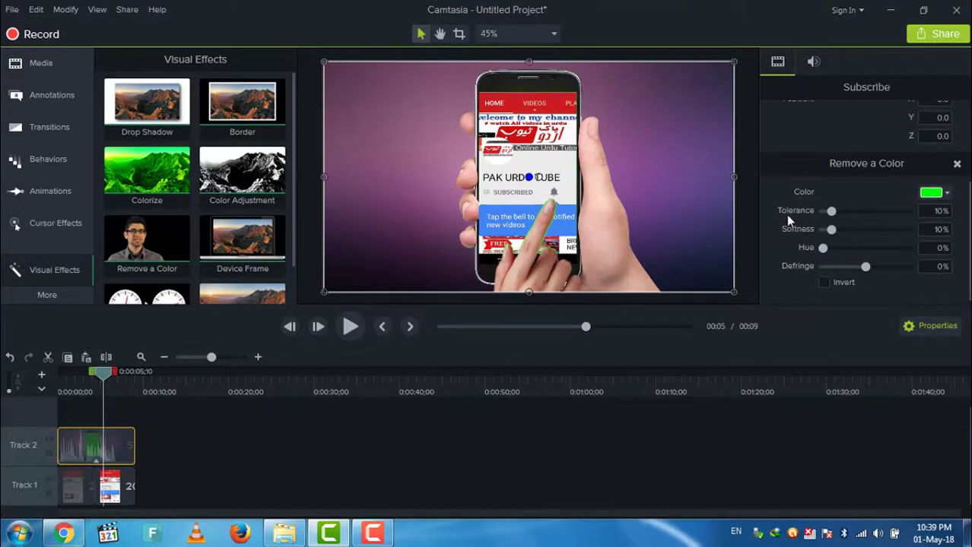
pyautogui.moveTo(834, 211); pyautogui.dragTo(862, 216)
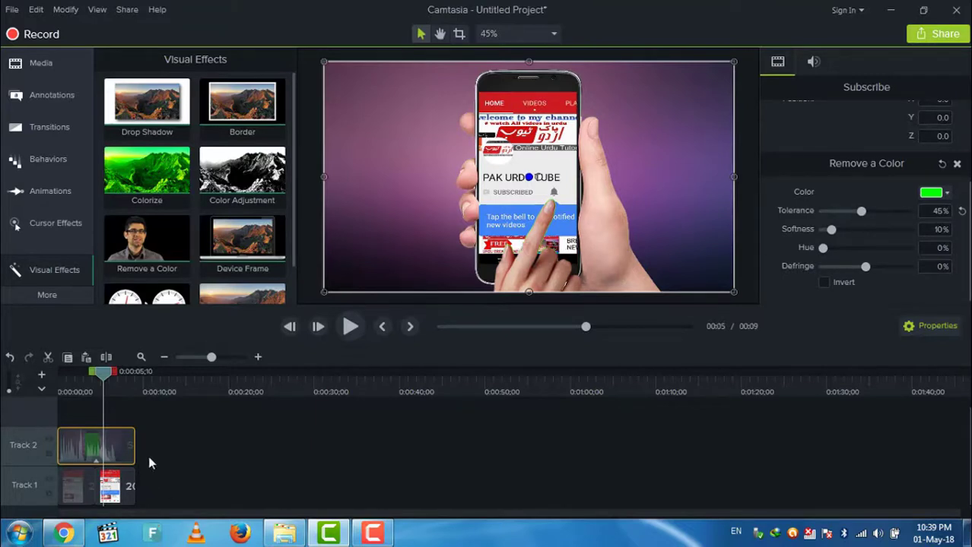
# Play back the composition from the start to its end to check the keyed edges of the tapping hand
pyautogui.moveTo(114, 373); pyautogui.dragTo(39, 376)
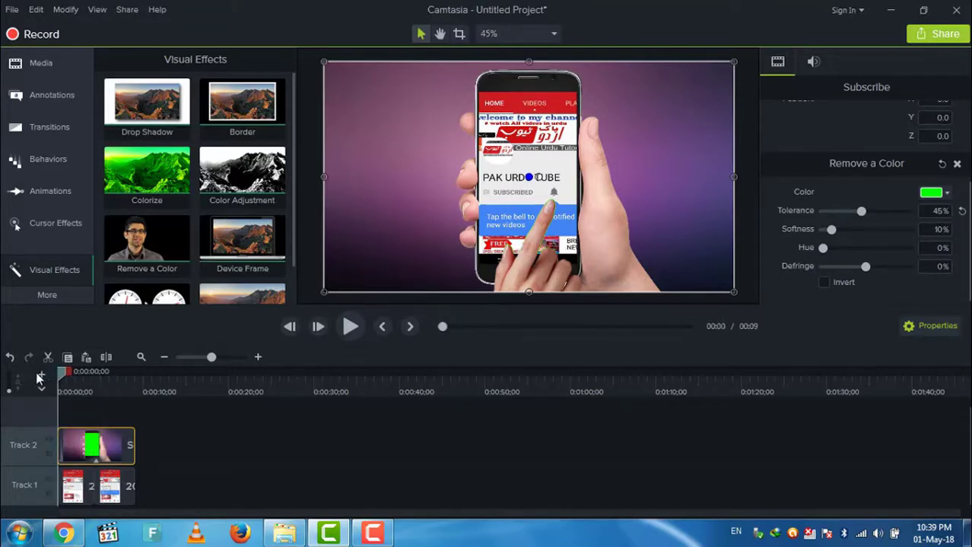
pyautogui.click(350, 327)
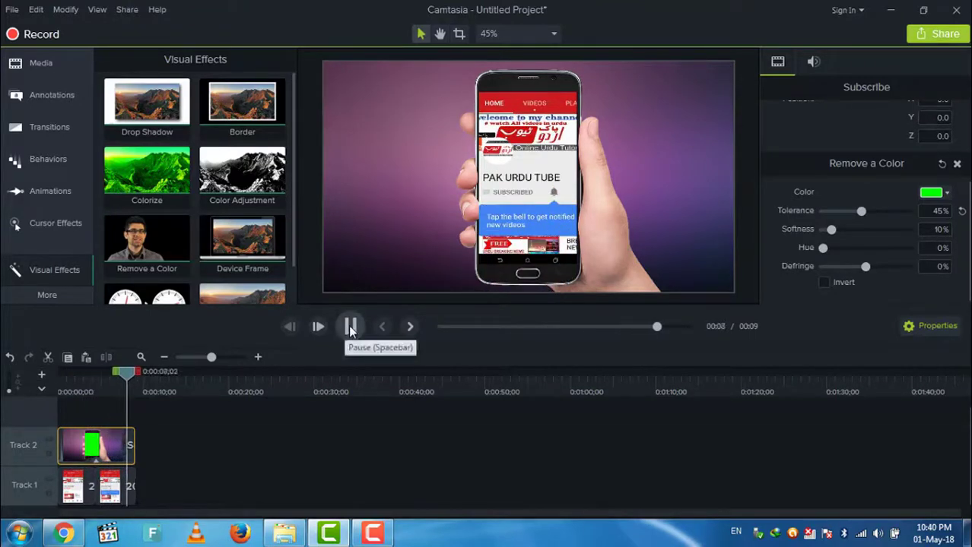
pyautogui.click(349, 326)
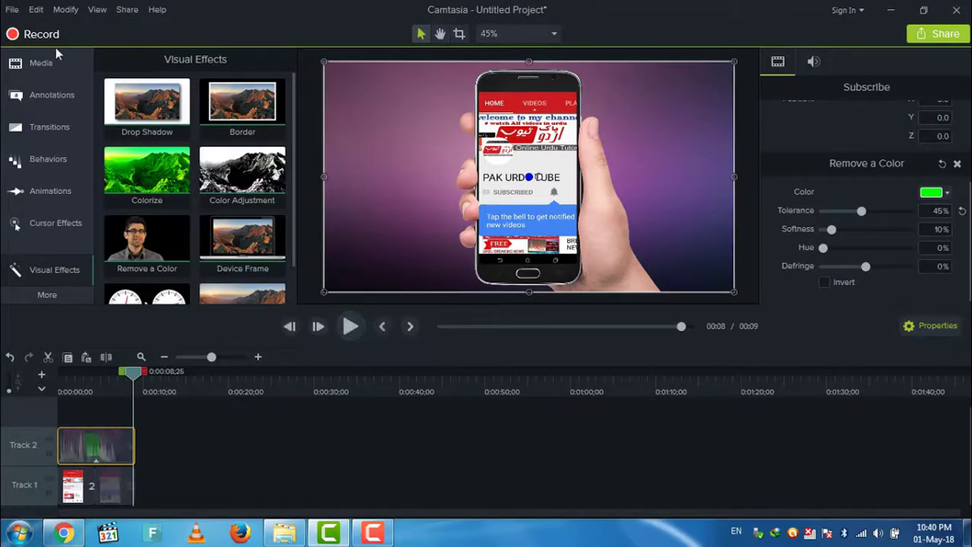
# Start exporting the finished intro as a local file
pyautogui.click(130, 12)
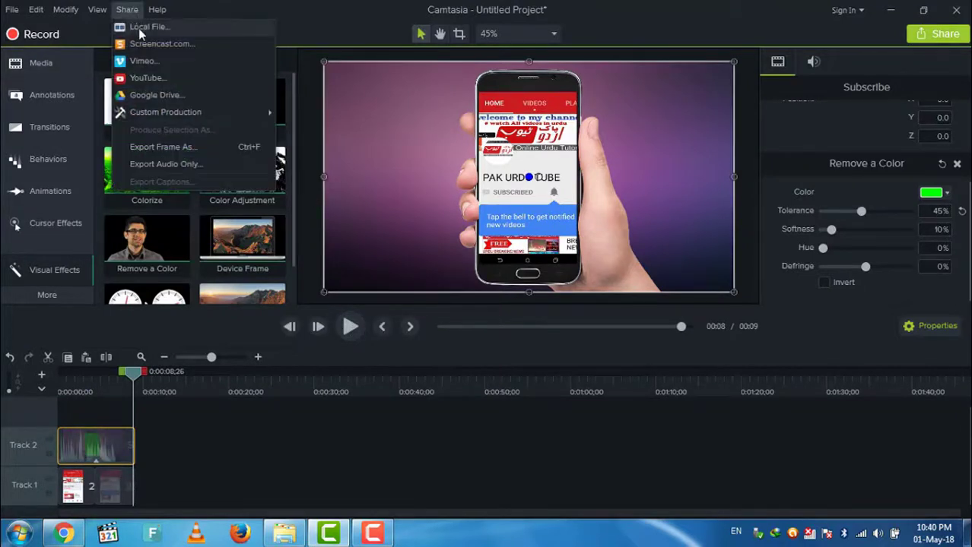
pyautogui.click(138, 28)
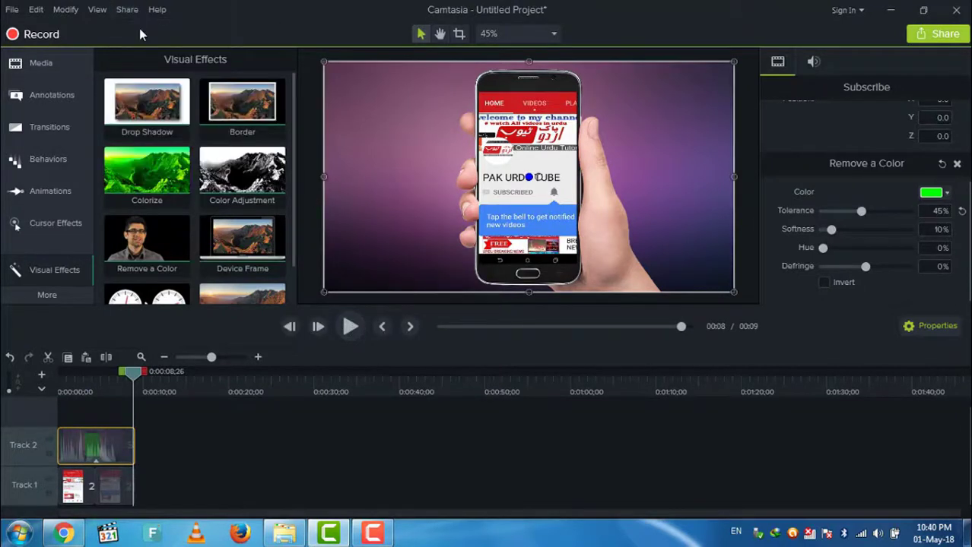